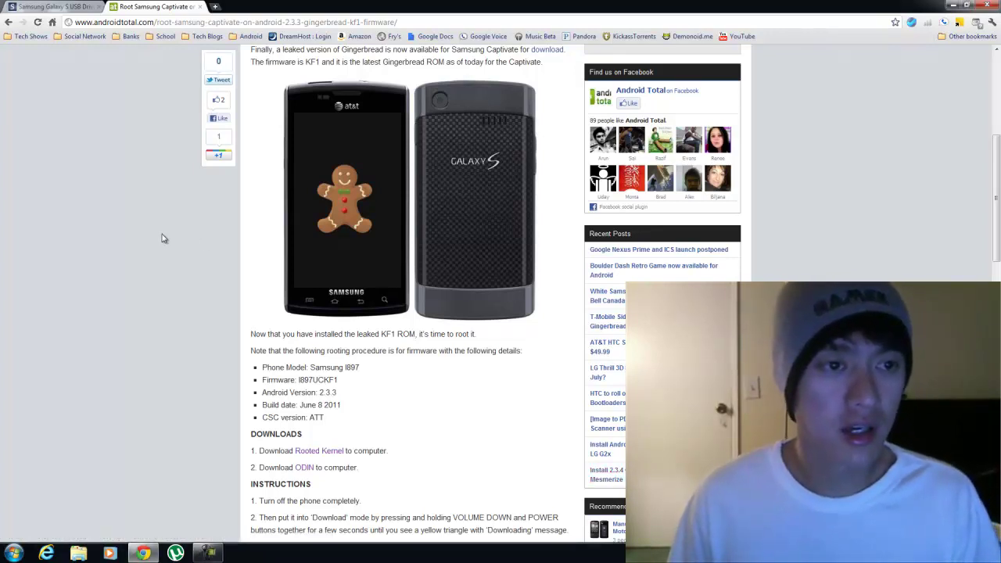
# - Switch to the Samsung Galaxy S USB Driver tab and scroll the Softpedia x64 page to its download locations
pyautogui.scroll(3, 164, 247)
pyautogui.scroll(-4, 156, 248)
pyautogui.scroll(3, 154, 249)
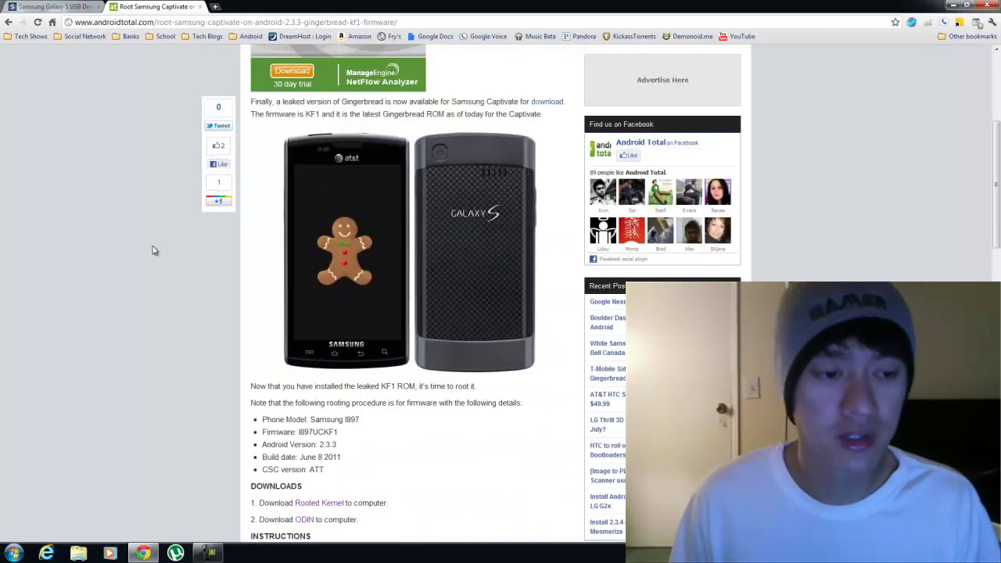
pyautogui.scroll(-1, 154, 250)
pyautogui.scroll(-1, 154, 251)
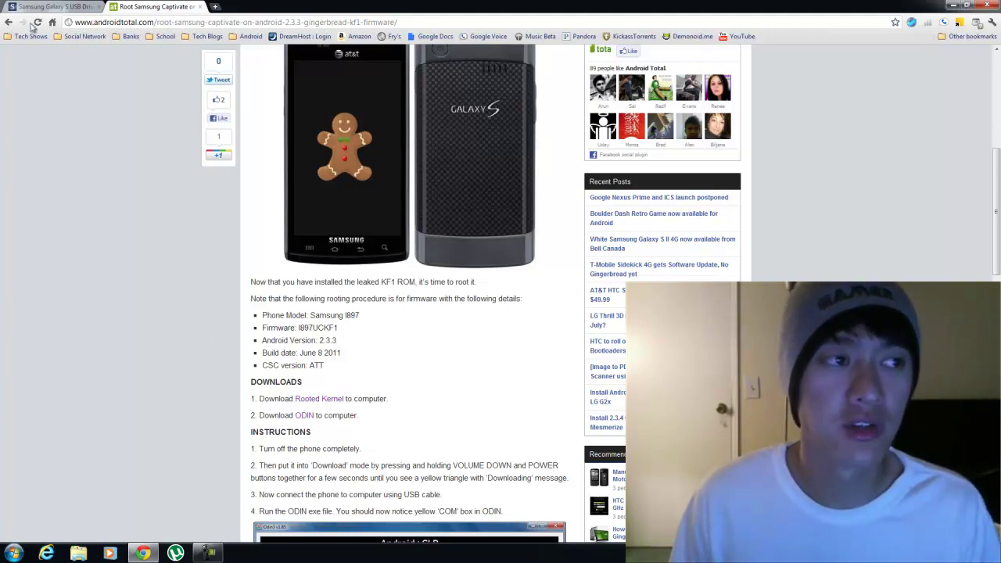
pyautogui.click(53, 6)
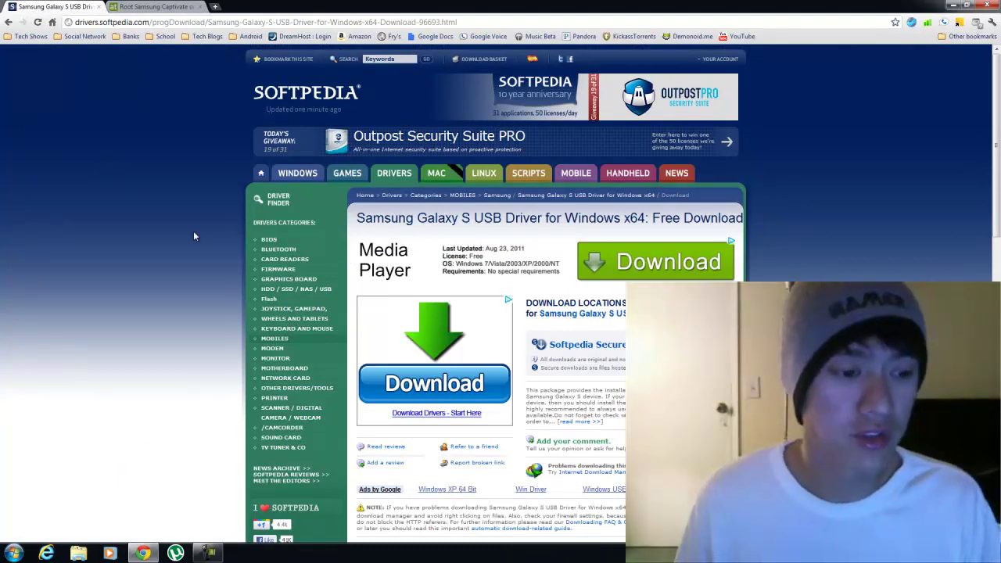
pyautogui.scroll(-2, 205, 408)
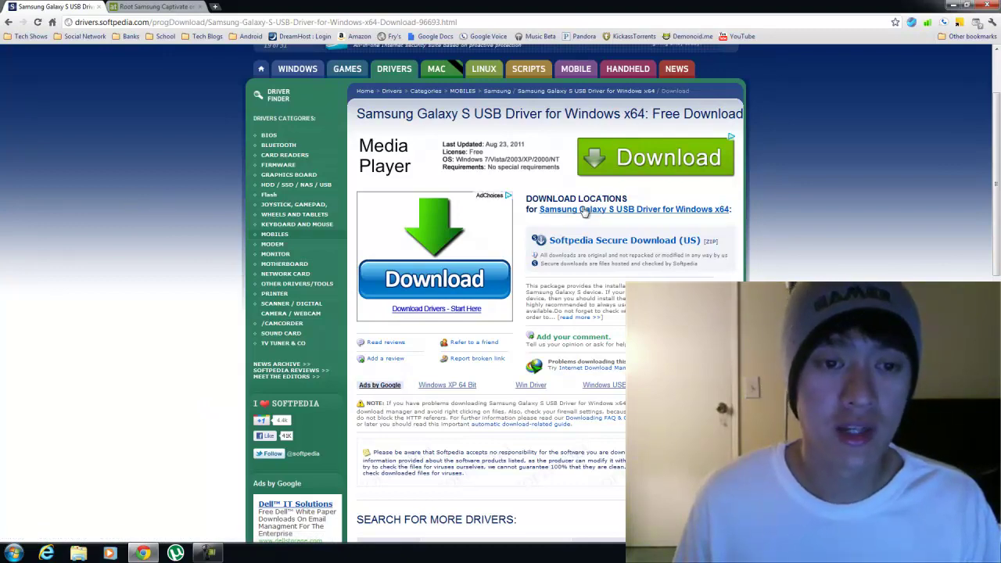
# - Extract the USB Drivers folder from usb_drivers_GalaxyS_x64.zip onto the desktop with 7-Zip, then close the archive
pyautogui.click(954, 5)
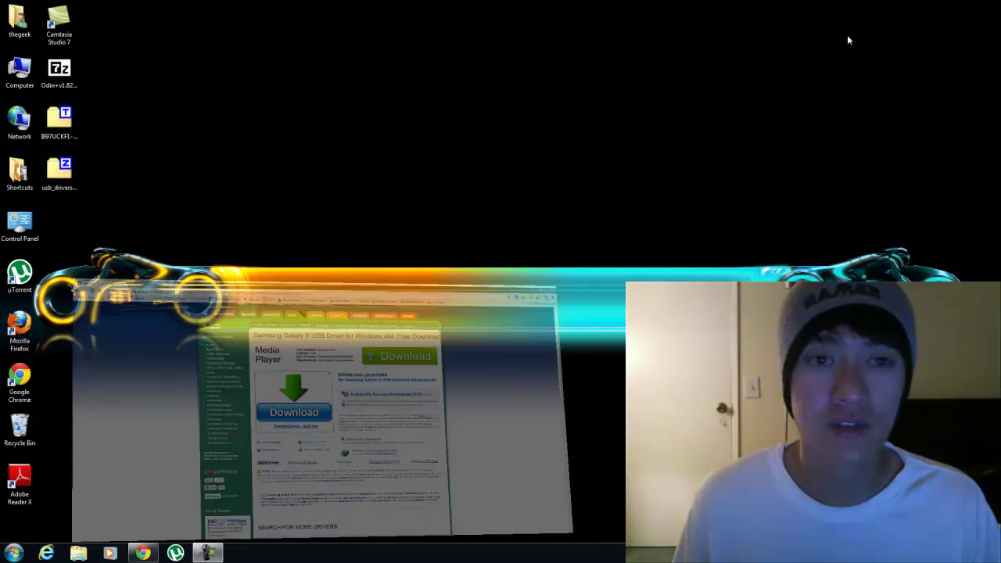
pyautogui.doubleClick(59, 172)
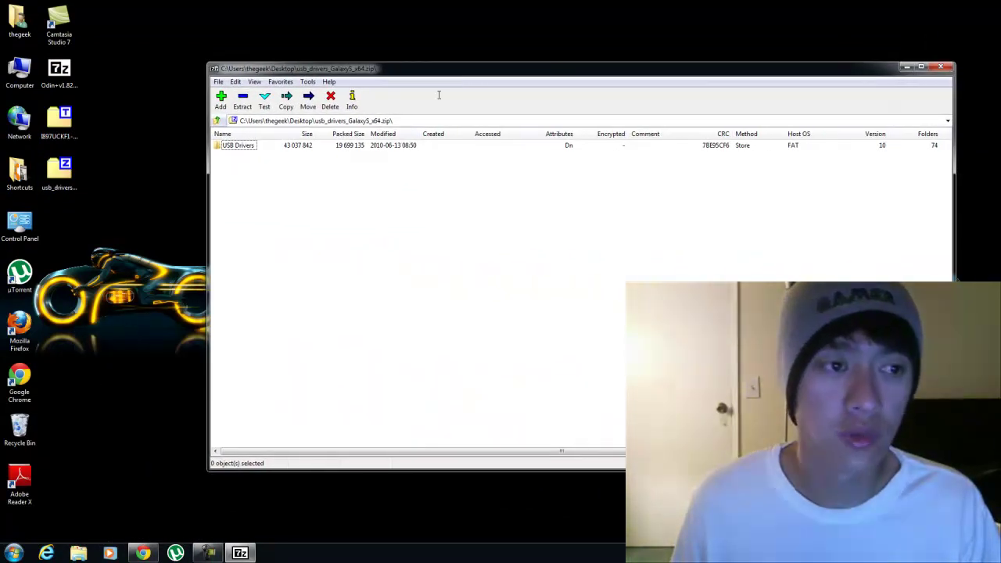
pyautogui.click(243, 148)
pyautogui.moveTo(194, 185); pyautogui.dragTo(165, 198)
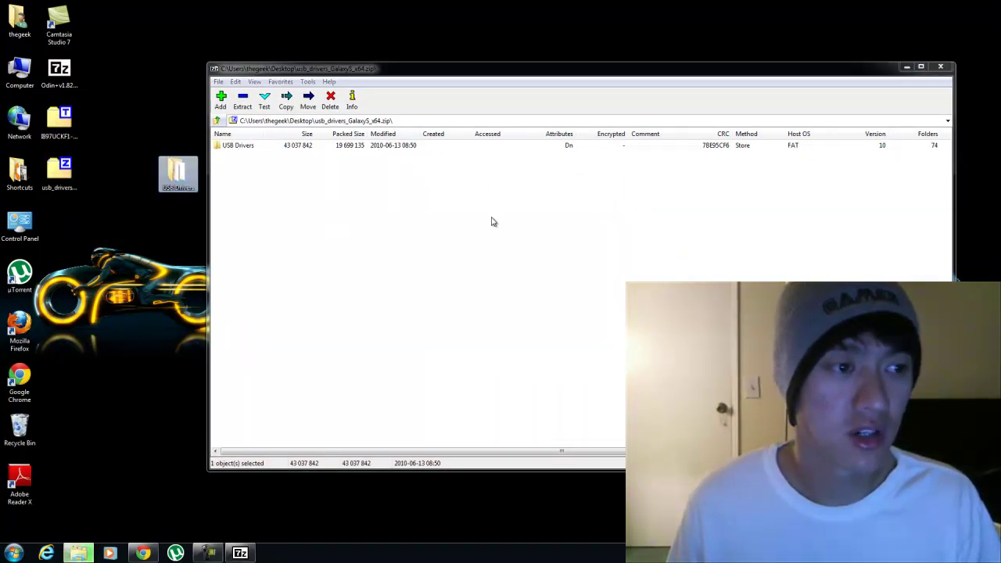
pyautogui.click(942, 68)
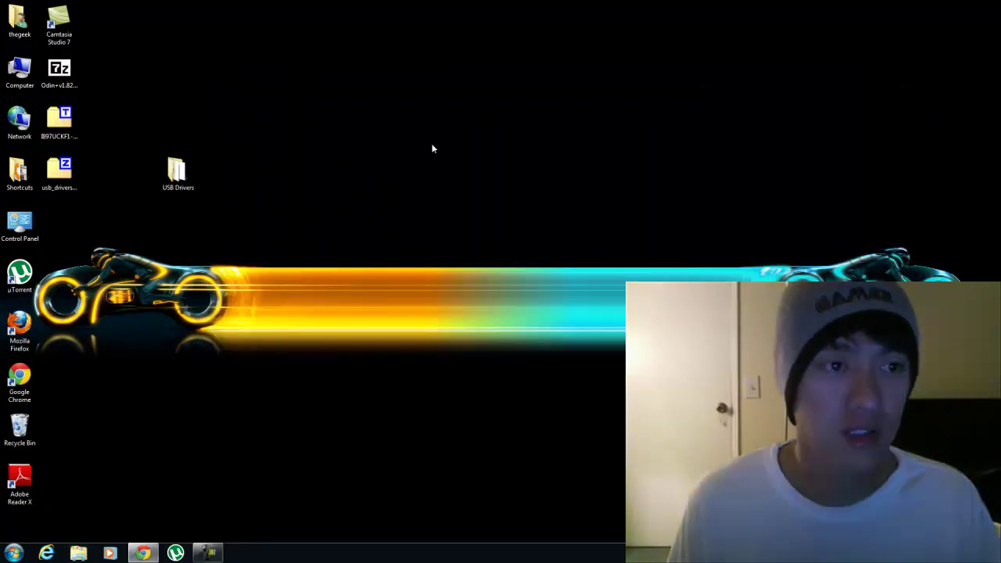
# - Run Setup from the USB Drivers folder and install SAMSUNG USB Driver for Mobile Phones V1.3.450.0
pyautogui.doubleClick(177, 175)
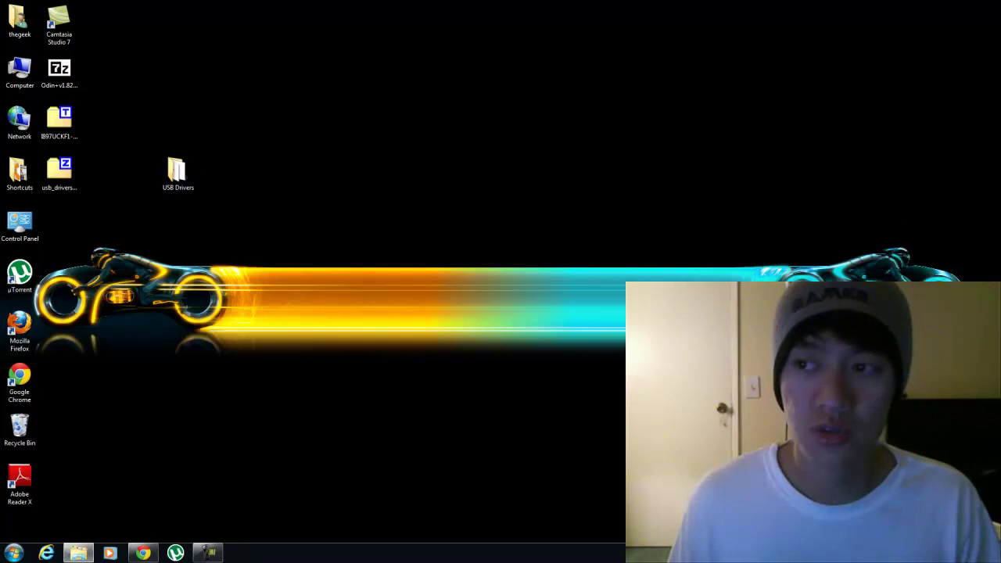
pyautogui.scroll(-1, 328, 360)
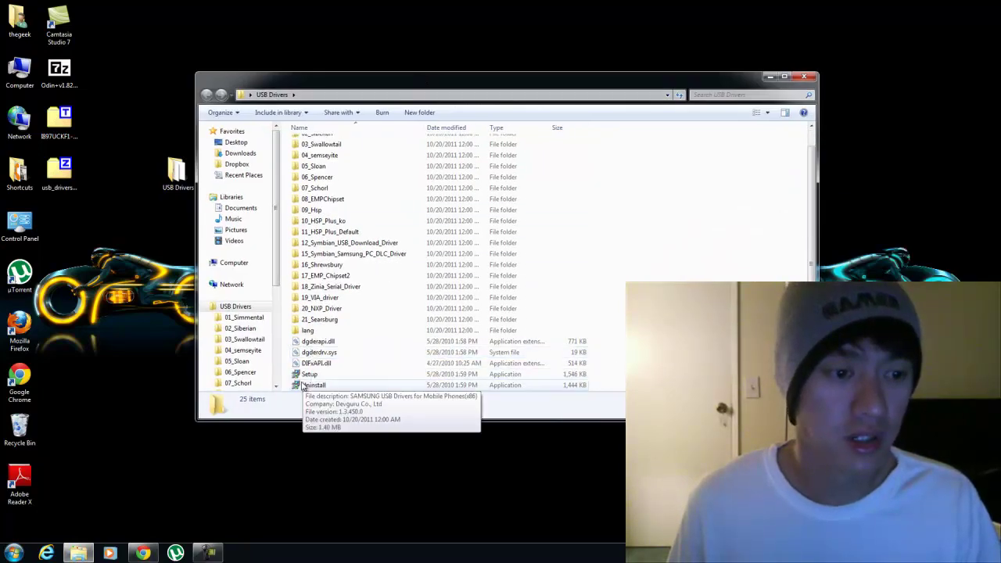
pyautogui.doubleClick(309, 374)
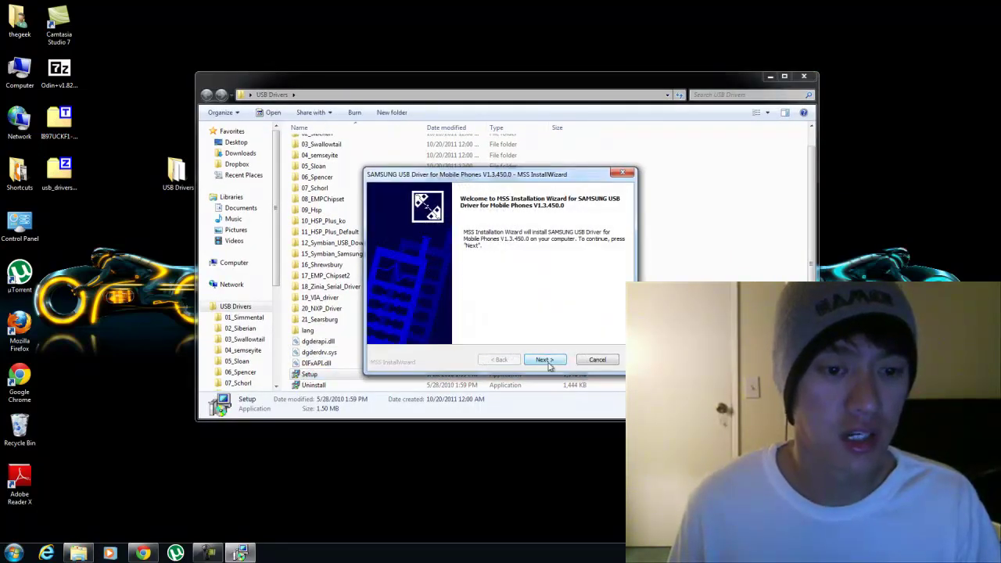
pyautogui.click(545, 361)
pyautogui.click(545, 361)
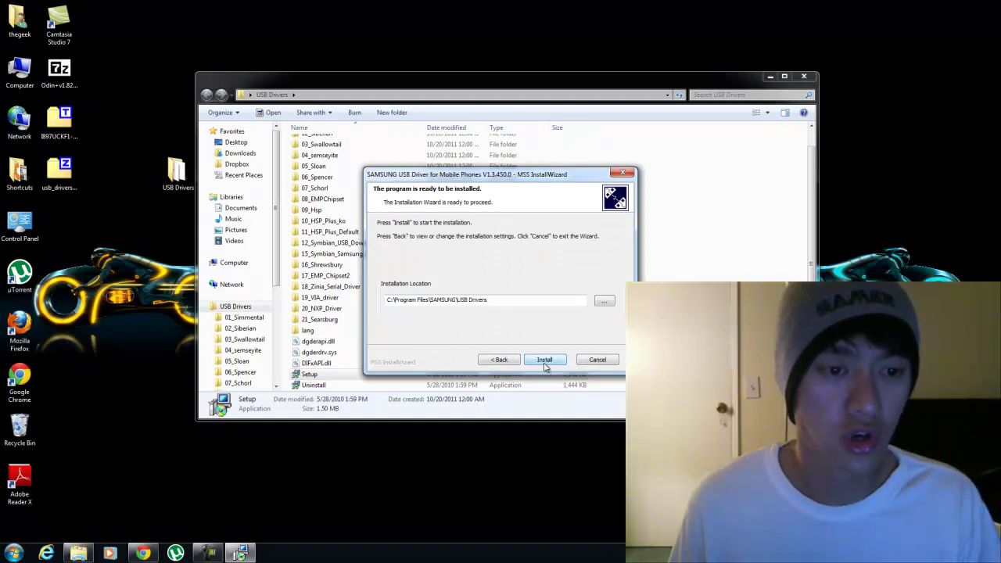
pyautogui.click(545, 361)
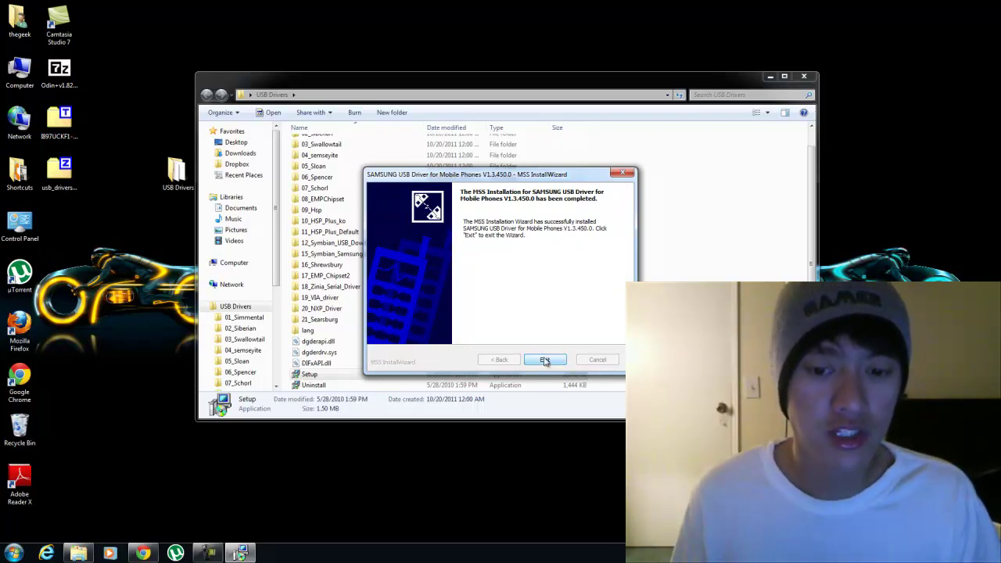
# - Exit the finished driver installer and connect the phone so Windows installs its Samsung Android drivers
pyautogui.click(545, 361)
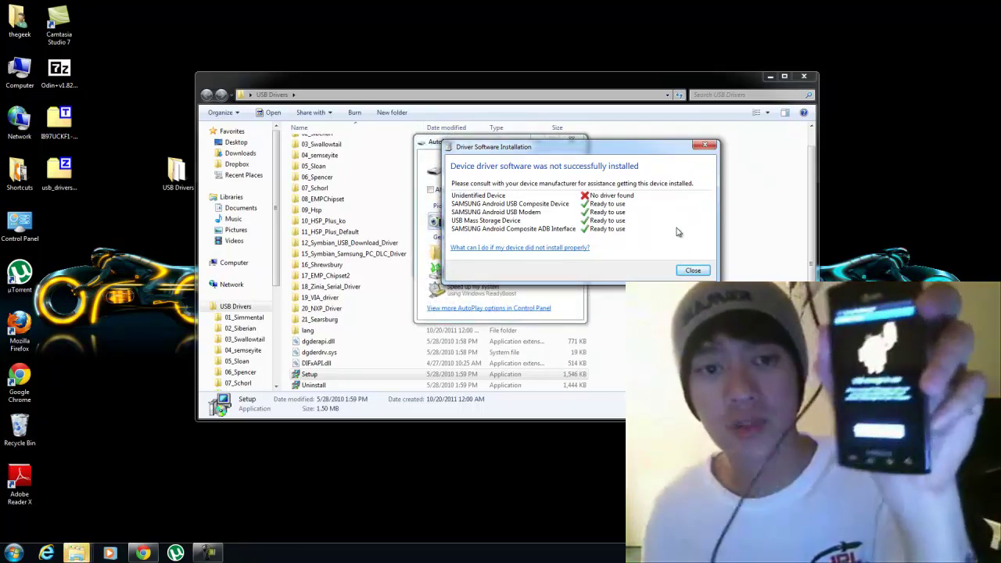
# - Move the driver report aside and close the NOKIA (G:) and Removable Disk (F:) AutoPlay windows
pyautogui.moveTo(494, 147); pyautogui.dragTo(662, 161)
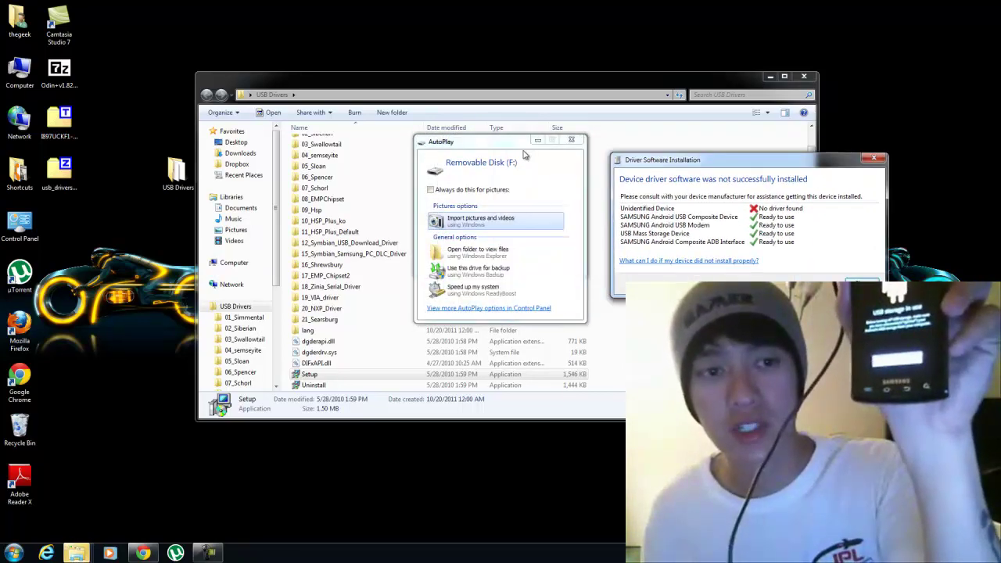
pyautogui.moveTo(450, 136)
pyautogui.mouseDown()
pyautogui.moveTo(307, 135)
pyautogui.moveTo(336, 141)
pyautogui.moveTo(306, 156)
pyautogui.moveTo(353, 164)
pyautogui.moveTo(558, 147)
pyautogui.moveTo(493, 138)
pyautogui.moveTo(403, 198)
pyautogui.moveTo(284, 135)
pyautogui.moveTo(393, 122)
pyautogui.moveTo(460, 138)
pyautogui.mouseUp()
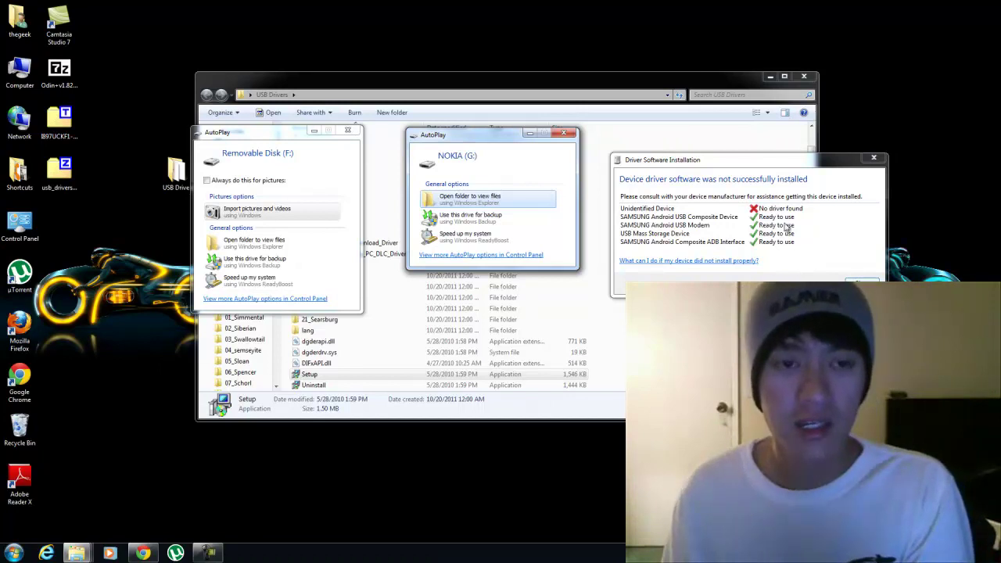
pyautogui.click(564, 133)
pyautogui.click(352, 133)
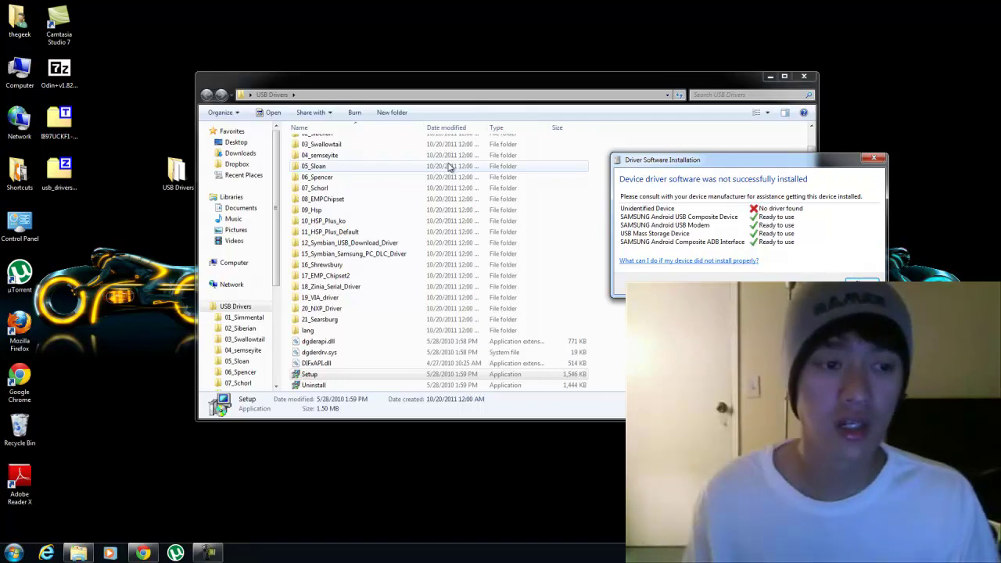
# - Close the USB Drivers folder, return to the Captivate rooting article, and open its Rooted Kernel link
pyautogui.click(813, 78)
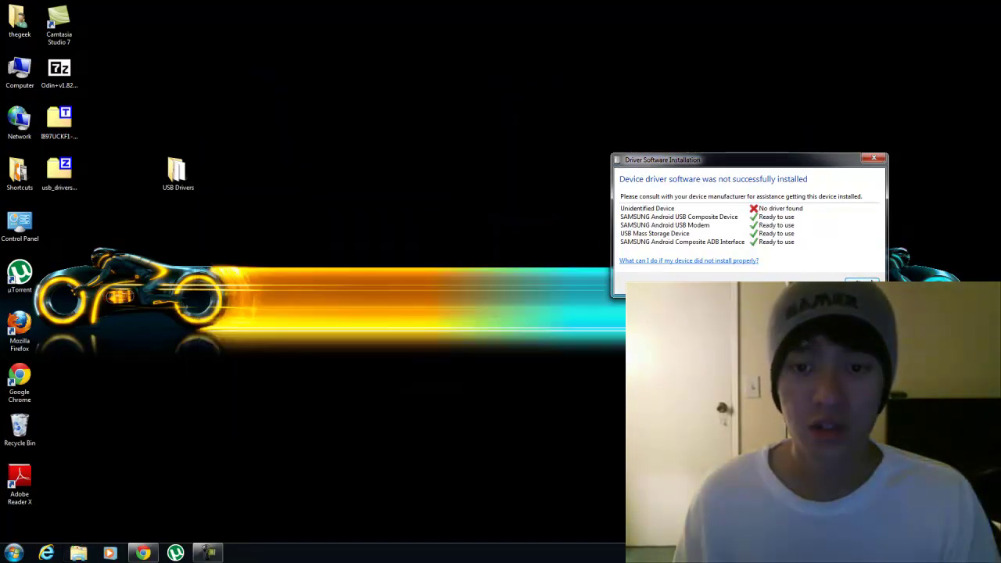
pyautogui.click(144, 552)
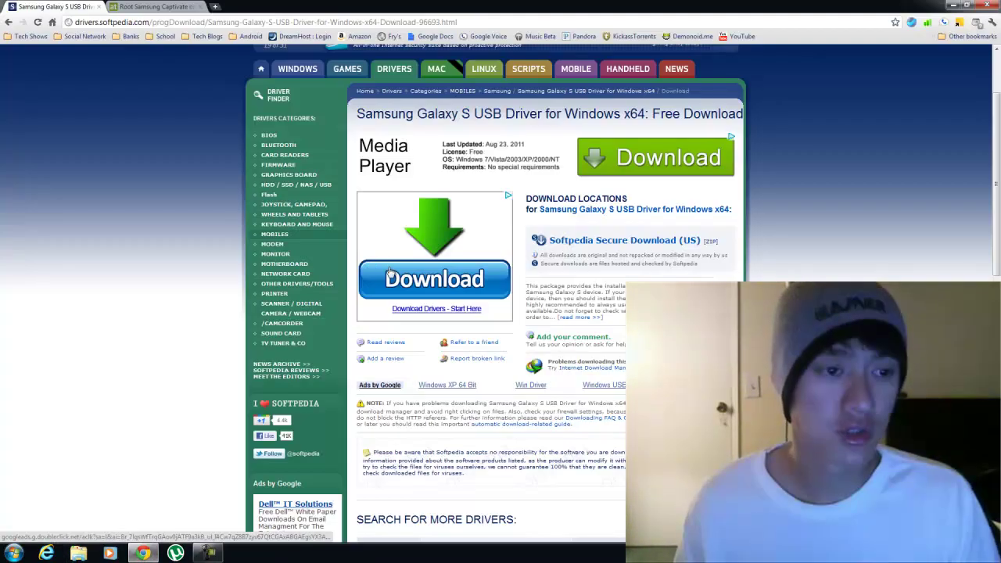
pyautogui.click(153, 7)
pyautogui.scroll(-1, 395, 384)
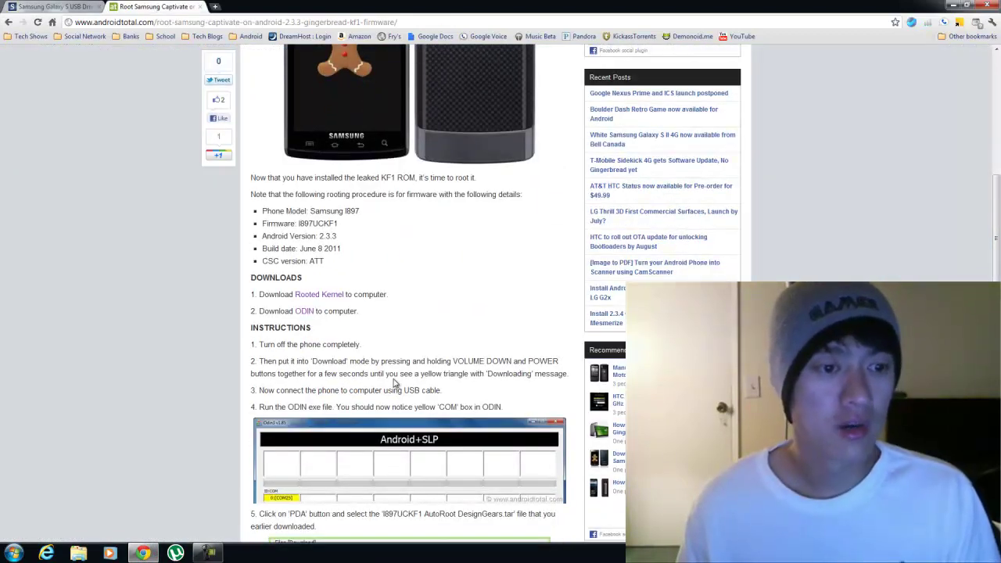
pyautogui.scroll(1, 421, 360)
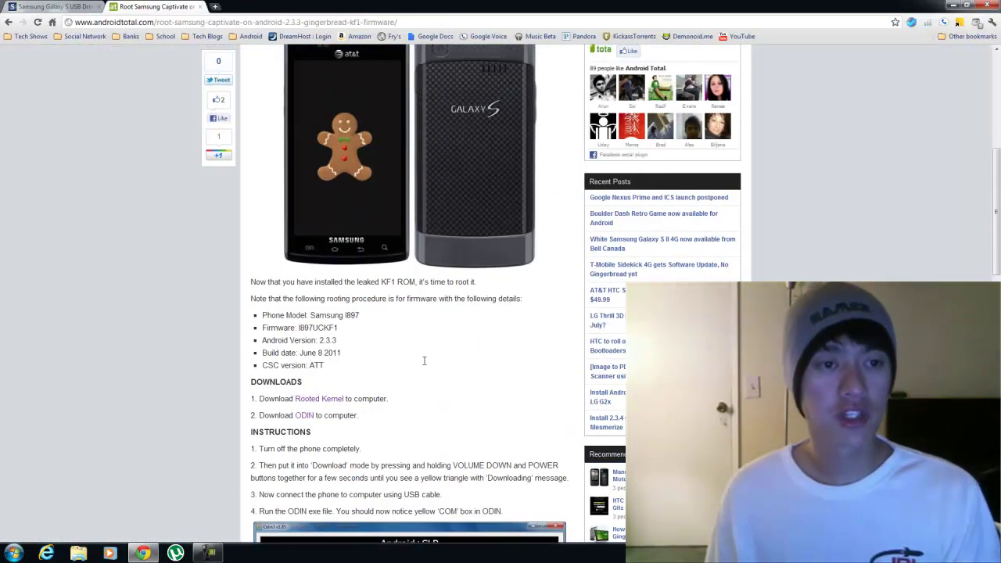
pyautogui.click(313, 403)
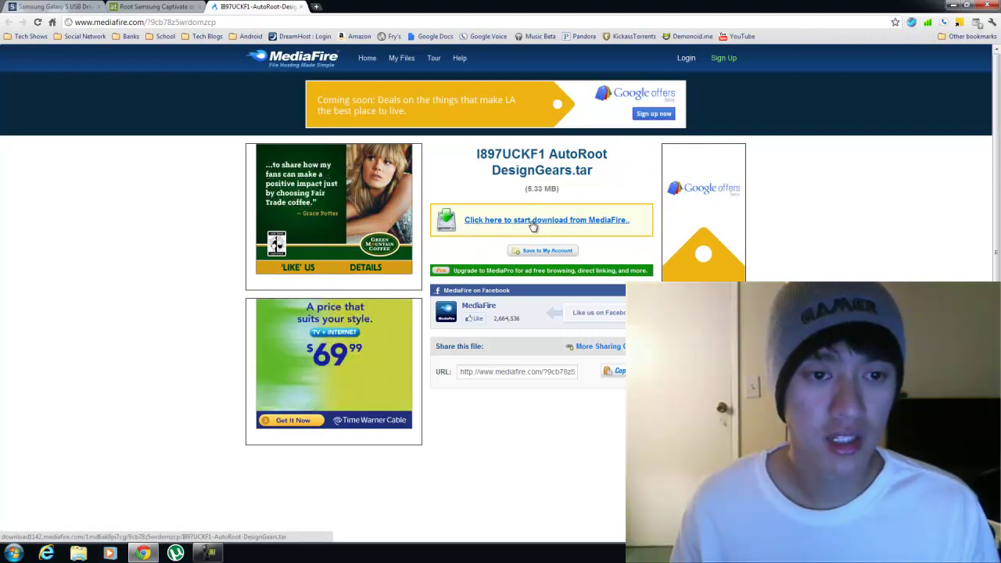
# - Download I897UCKF1 AutoRoot DesignGears.tar from MediaFire, close the stray Directors Live window, and return to the article
pyautogui.click(588, 225)
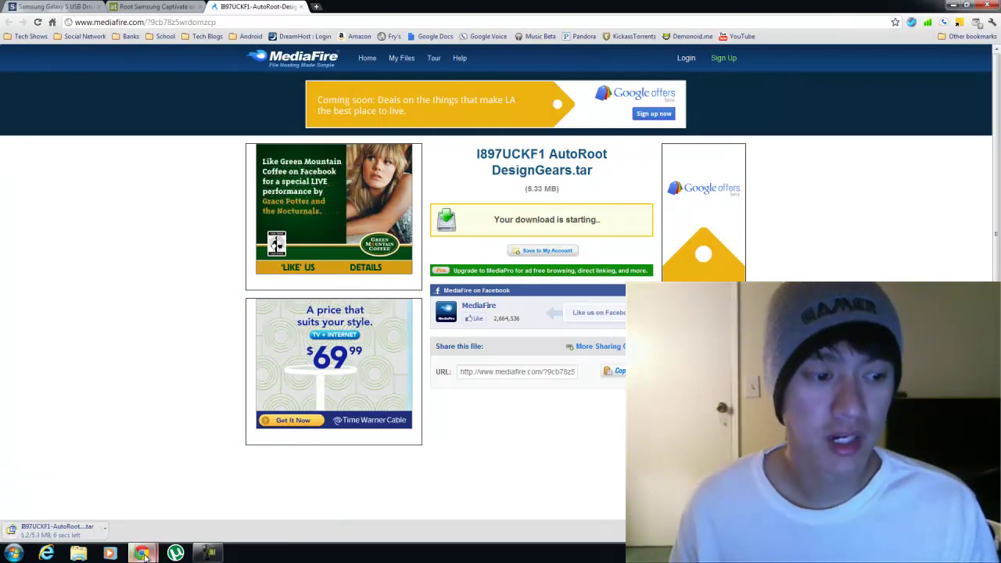
pyautogui.moveTo(145, 556)
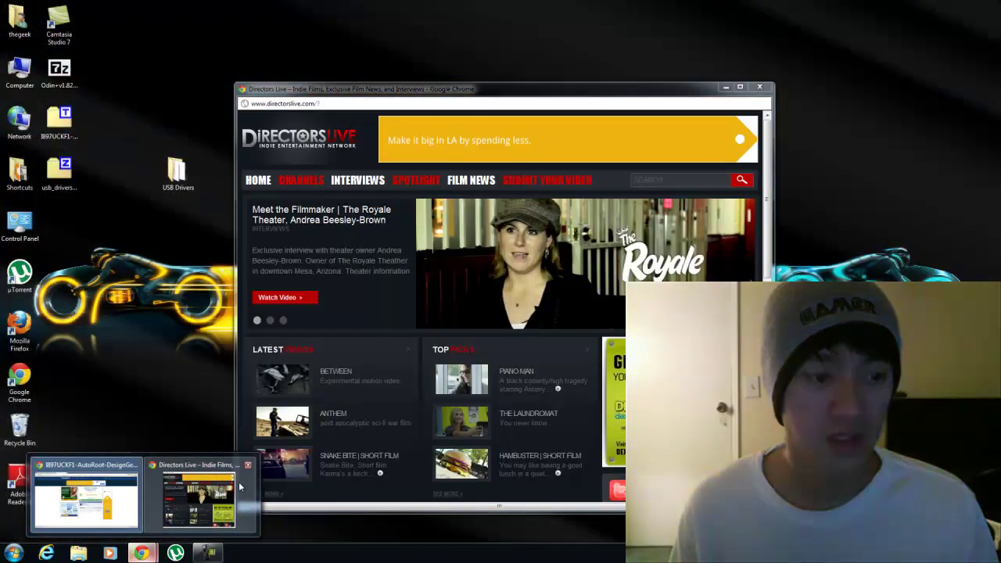
pyautogui.click(248, 466)
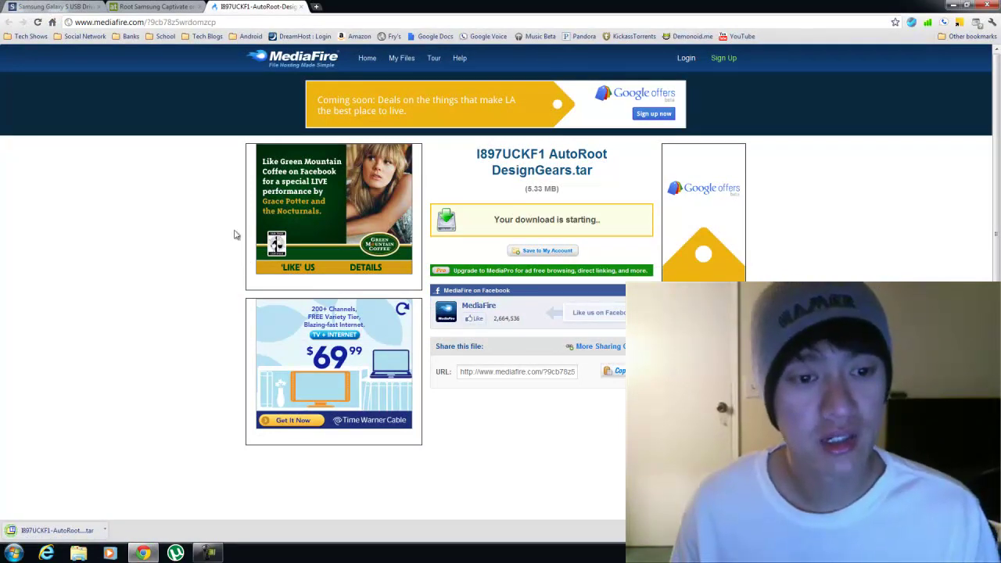
pyautogui.click(169, 9)
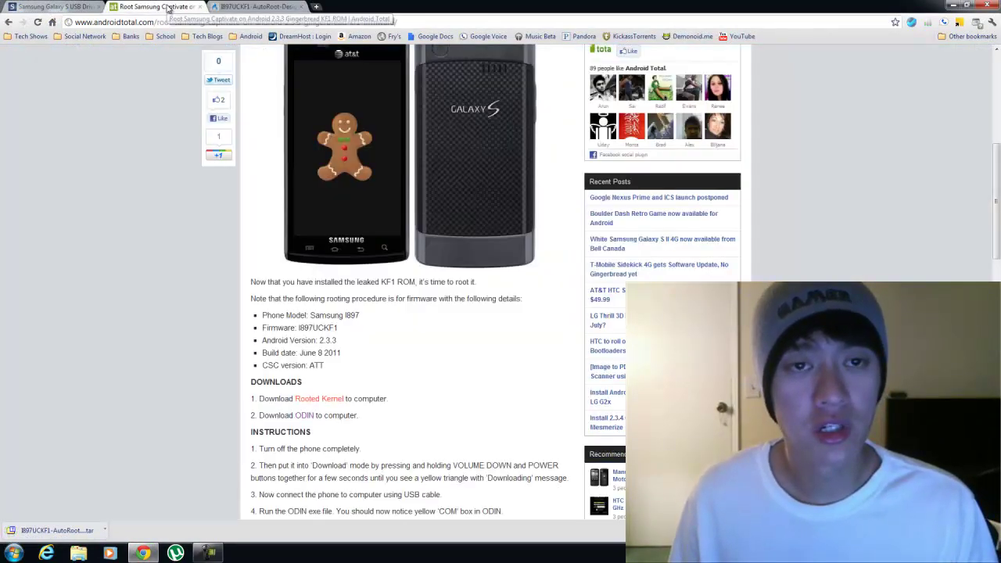
# - Download Odin v1.82 from MultiUpload via the tutorial's ODIN link, dismissing the ad pop-up
pyautogui.click(303, 418)
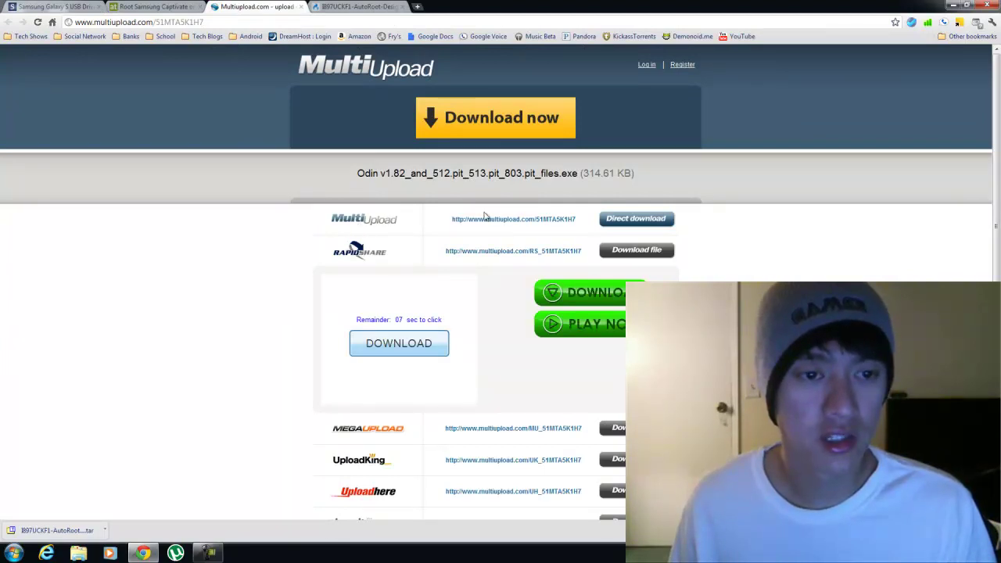
pyautogui.click(623, 222)
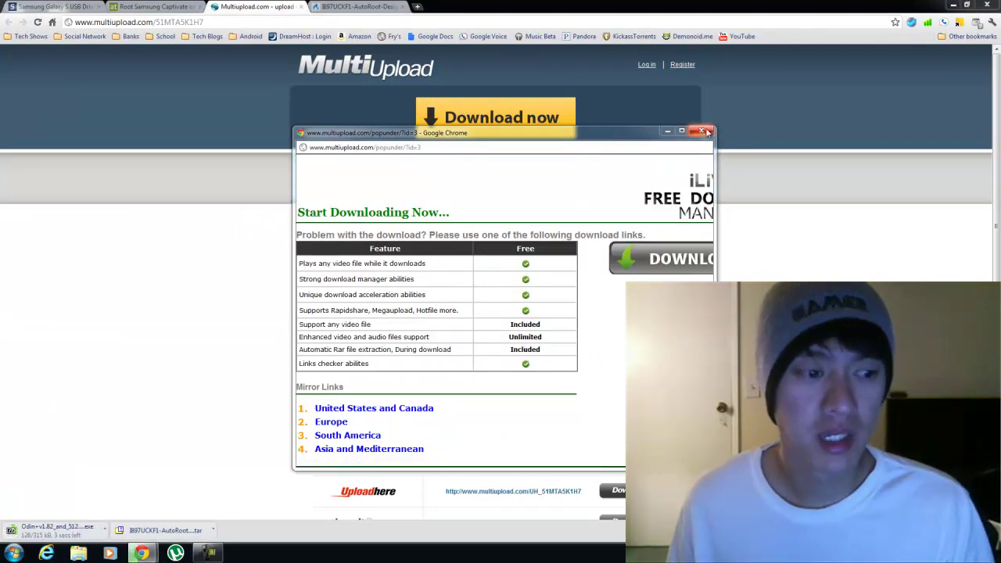
pyautogui.click(702, 131)
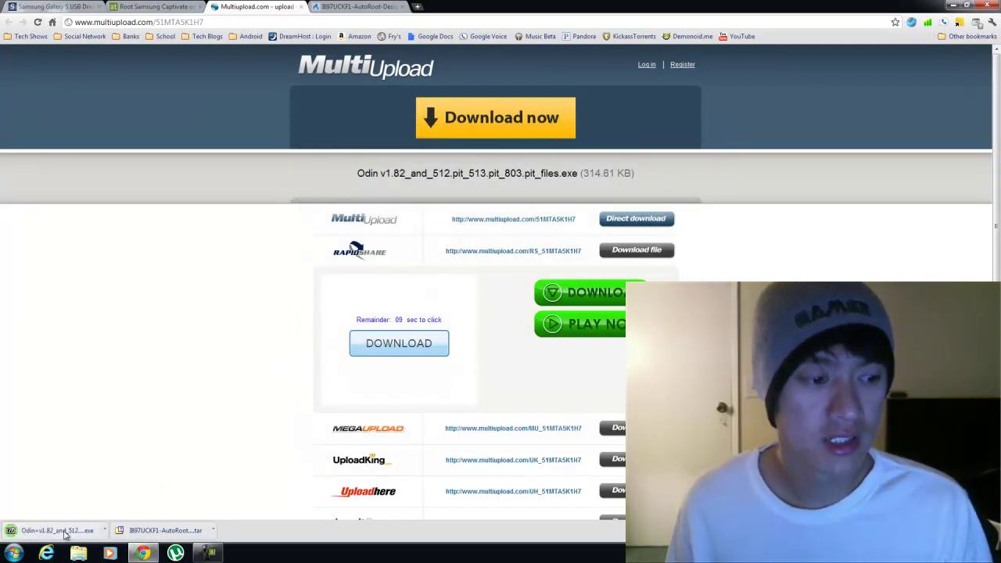
# - Minimize Chrome and place the Odin and AutoRoot tar icons side by side on the desktop
pyautogui.click(953, 5)
pyautogui.moveTo(60, 72); pyautogui.dragTo(498, 80)
pyautogui.moveTo(62, 124); pyautogui.dragTo(540, 79)
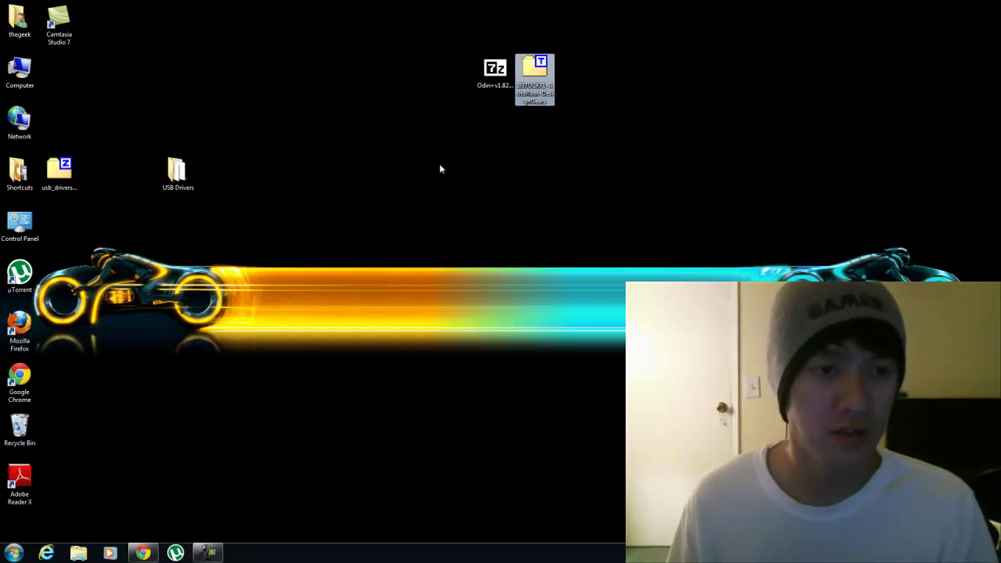
# - Restore Chrome as a smaller window on the right showing the Root Samsung Captivate instructions
pyautogui.click(143, 553)
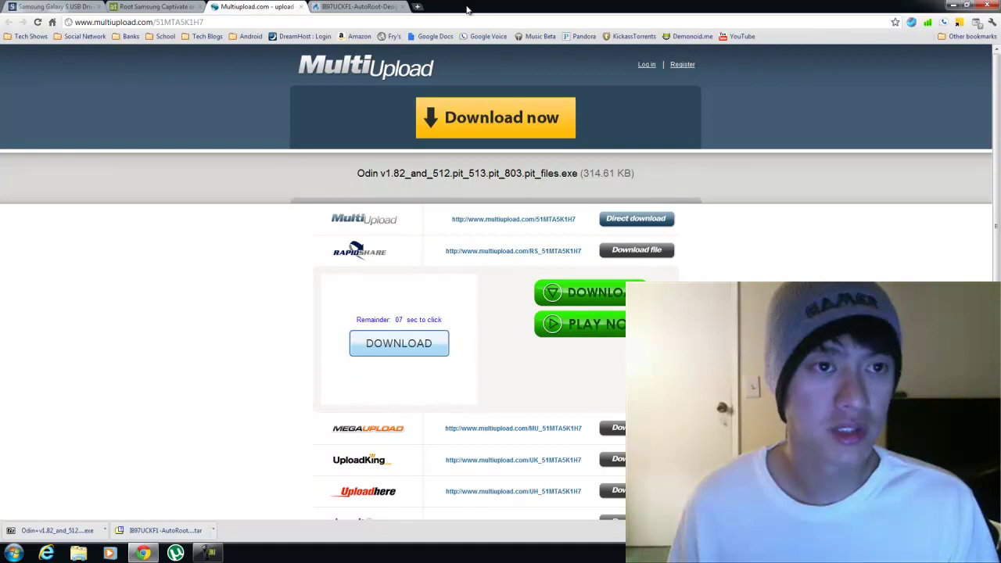
pyautogui.moveTo(432, 8); pyautogui.dragTo(806, 12)
pyautogui.click(735, 25)
pyautogui.scroll(-3, 751, 195)
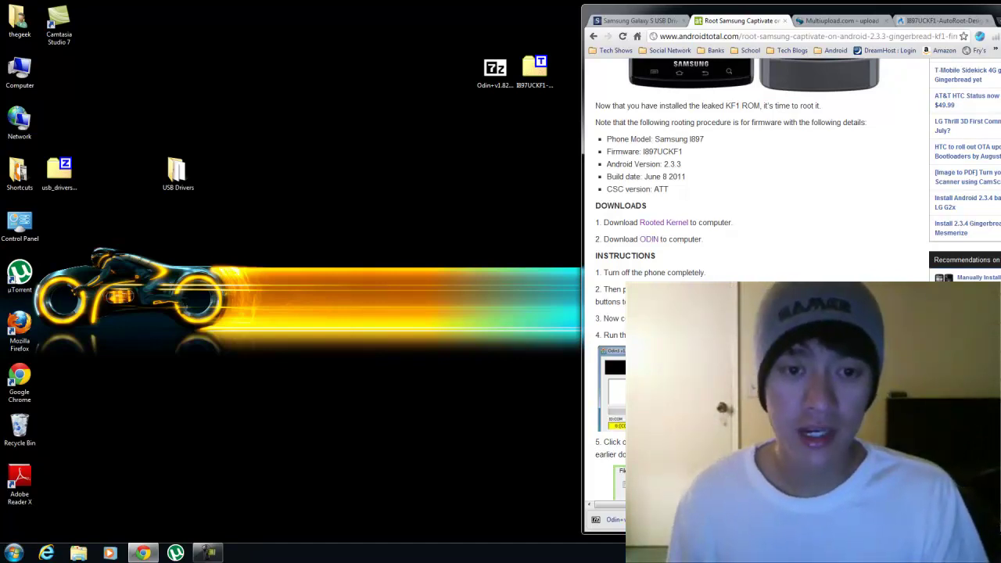
# - Run the downloaded Odin package, confirm the security warning, and extract it onto the desktop
pyautogui.scroll(-1, 613, 294)
pyautogui.scroll(-1, 613, 295)
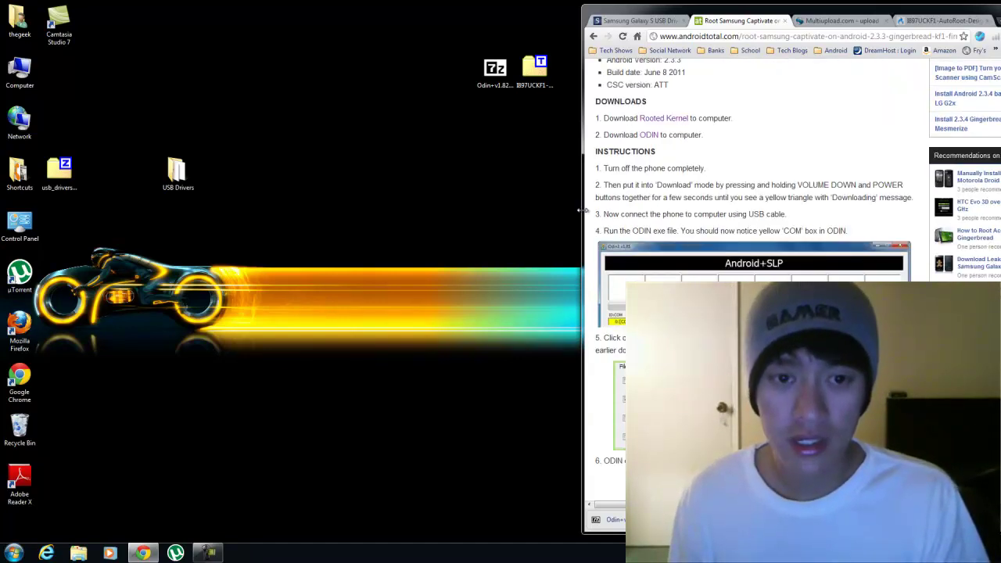
pyautogui.doubleClick(497, 72)
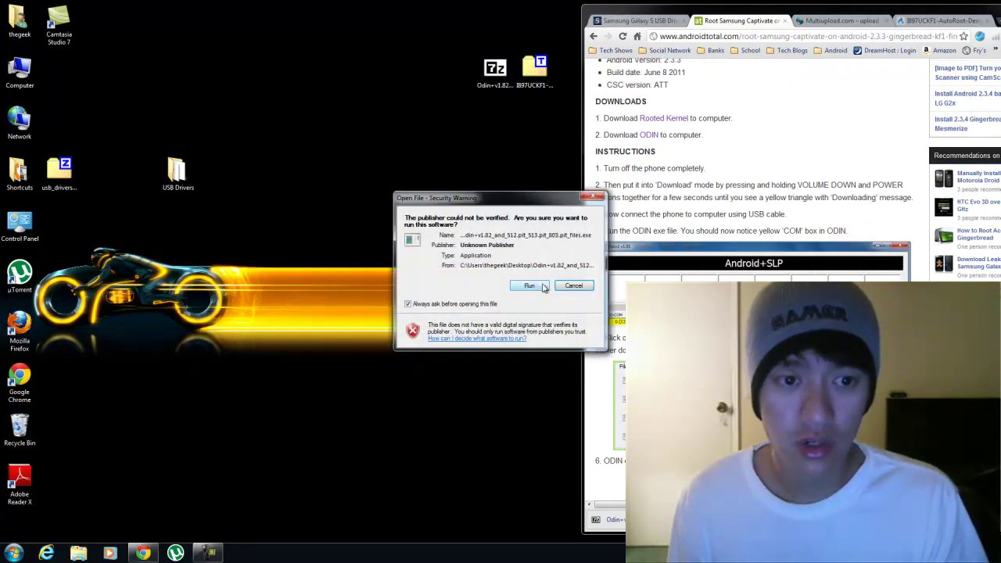
pyautogui.click(542, 287)
pyautogui.click(510, 299)
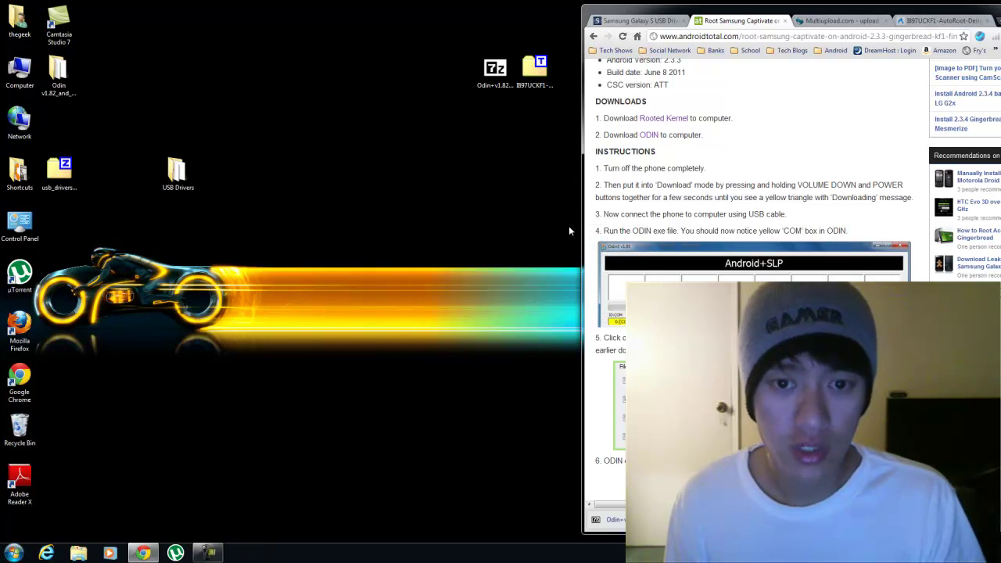
# - Move the extracted Odin folder beside the other files, open it, and launch Odin3 v1.82
pyautogui.moveTo(59, 72); pyautogui.dragTo(455, 125)
pyautogui.doubleClick(454, 125)
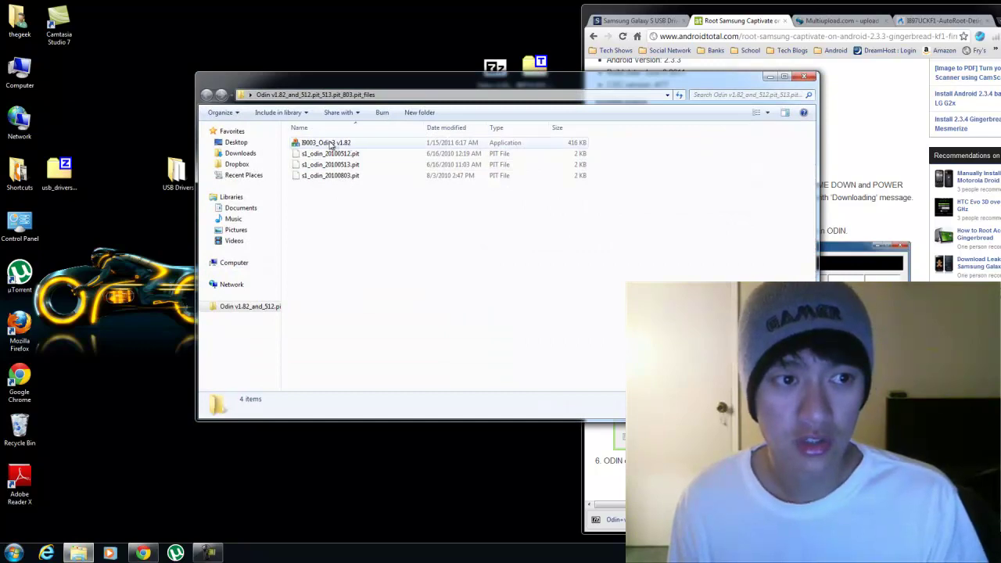
pyautogui.doubleClick(330, 144)
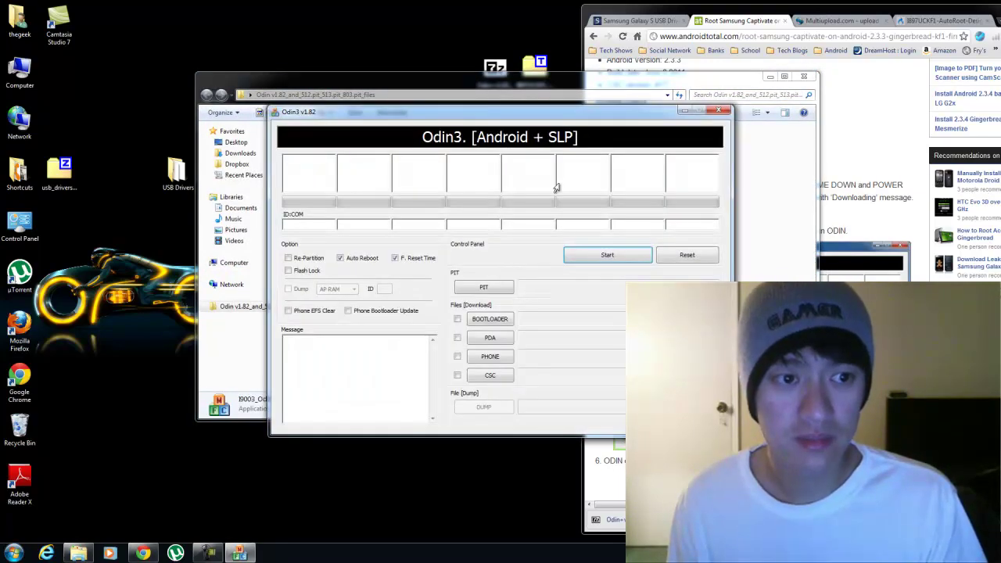
# - Minimize the Odin folder window and move Odin3 to the top-left of the screen
pyautogui.moveTo(626, 109); pyautogui.dragTo(618, 121)
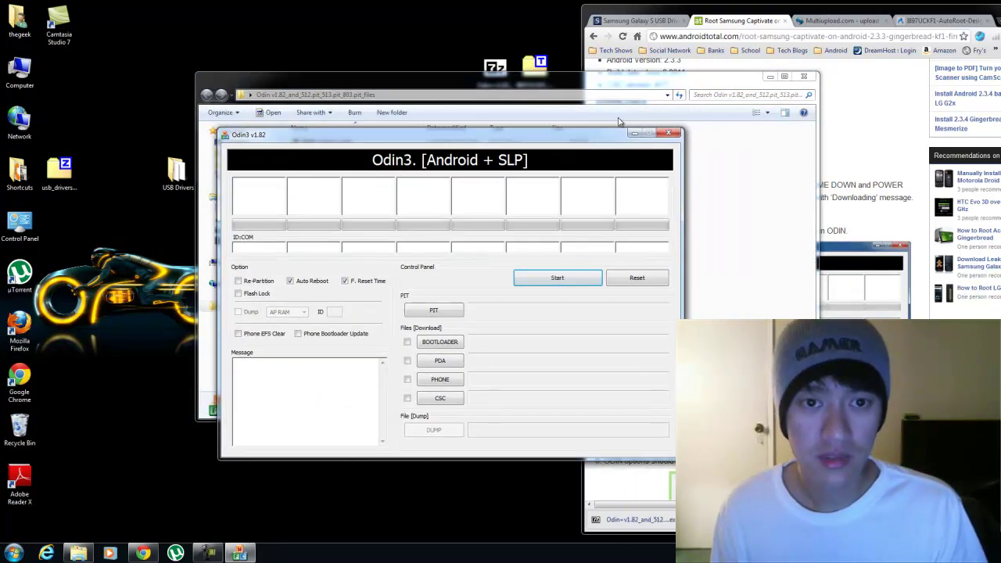
pyautogui.click(770, 76)
pyautogui.moveTo(470, 135); pyautogui.dragTo(334, 59)
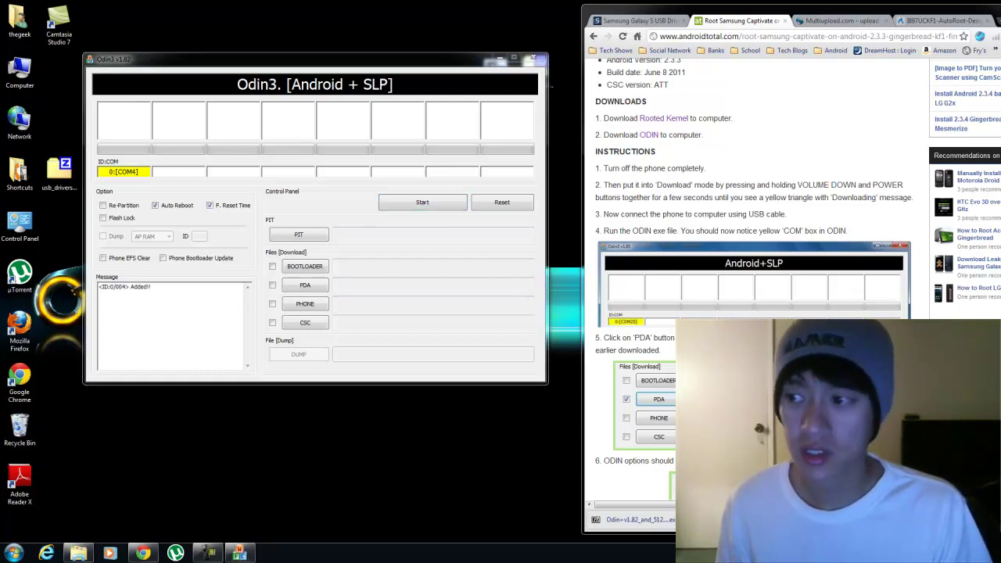
# - Dismiss the driver installation notice once the phone shows on COM4, then nudge Odin3 higher
pyautogui.moveTo(600, 84); pyautogui.dragTo(501, 84)
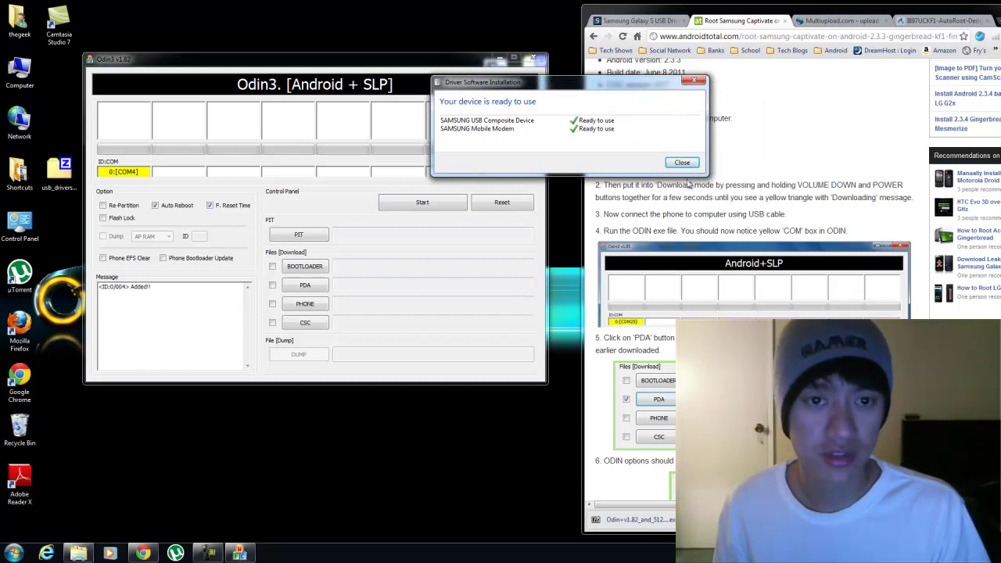
pyautogui.click(683, 162)
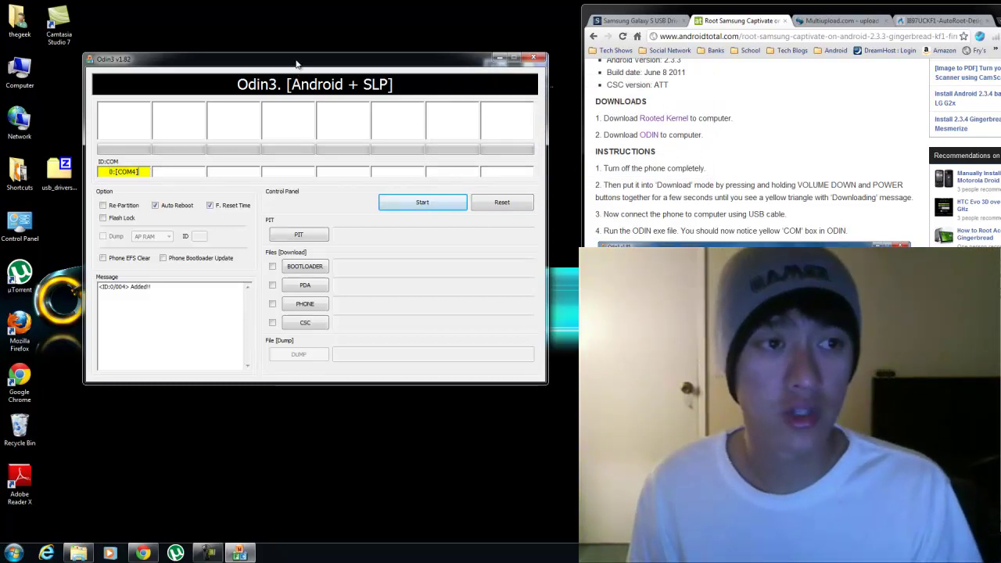
pyautogui.moveTo(294, 65); pyautogui.dragTo(290, 33)
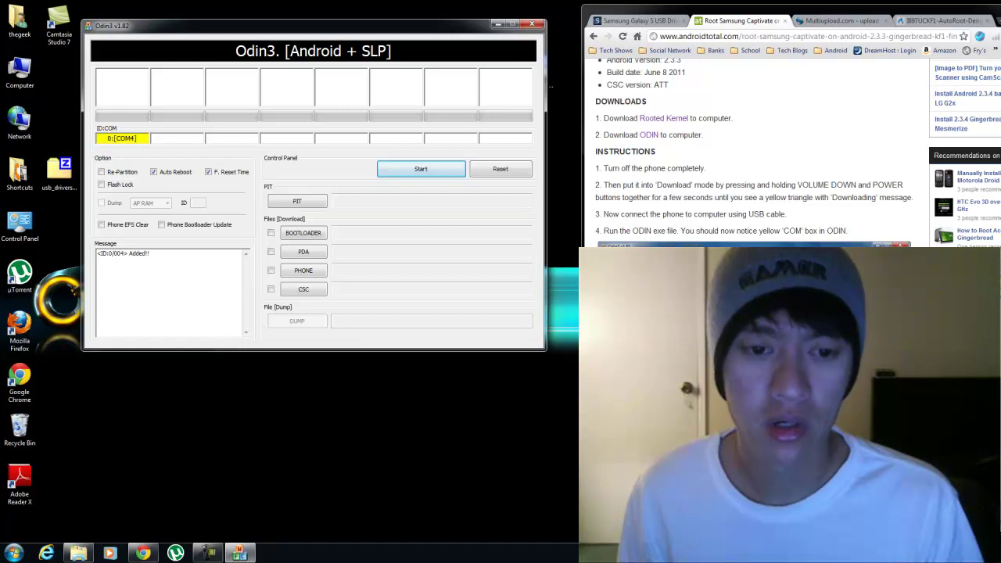
# - Load I897UCKF1-AutoRoot-DesignGears.tar from the Desktop as PDA, then scroll on in the browser tutorial
pyautogui.click(313, 256)
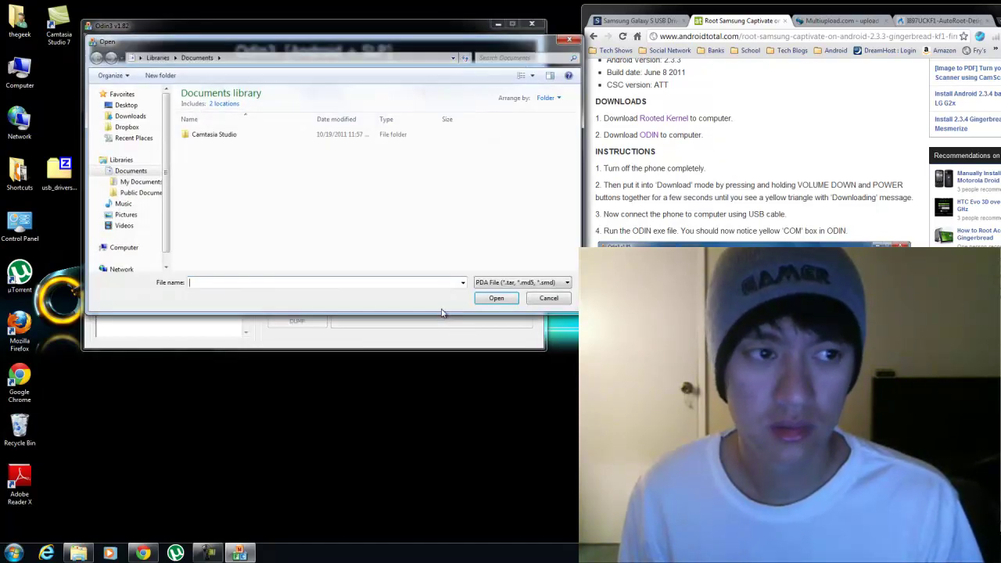
pyautogui.click(126, 106)
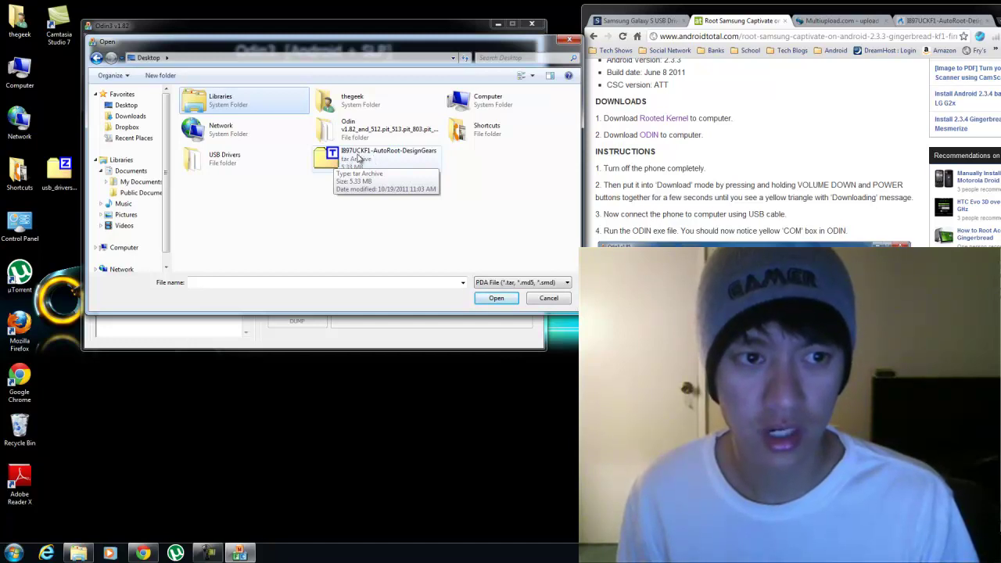
pyautogui.click(368, 160)
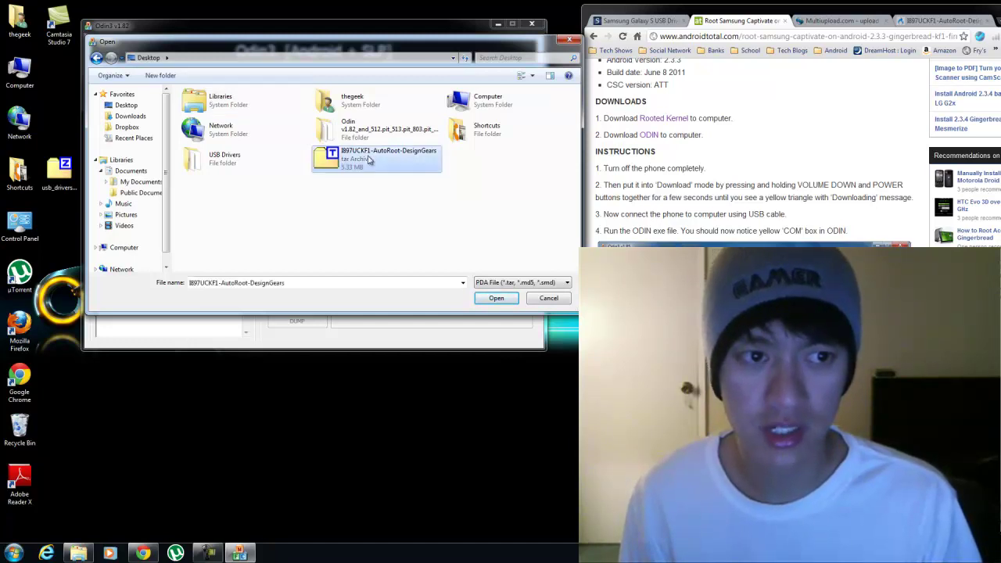
pyautogui.click(493, 301)
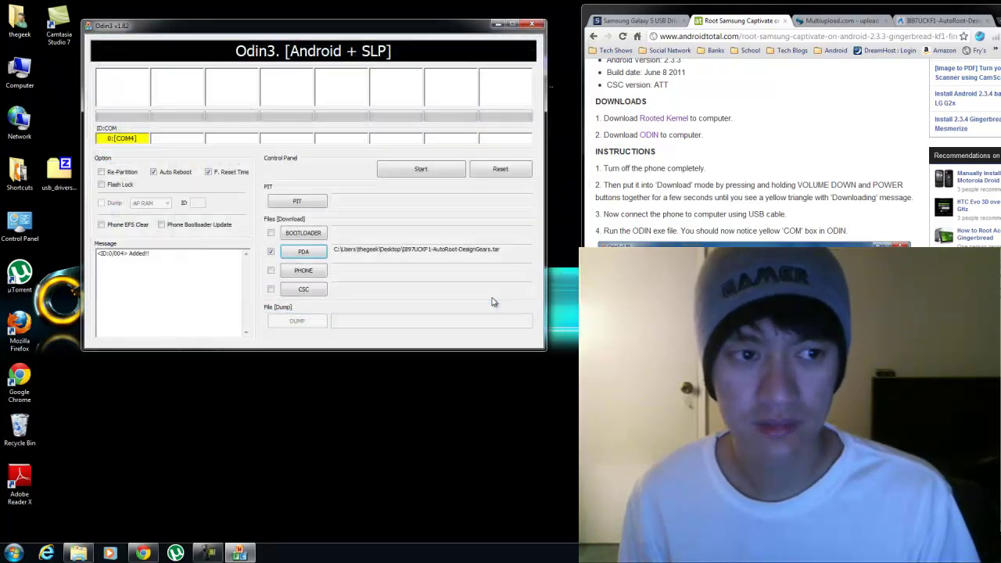
pyautogui.hotkey('alt', 'Tab')
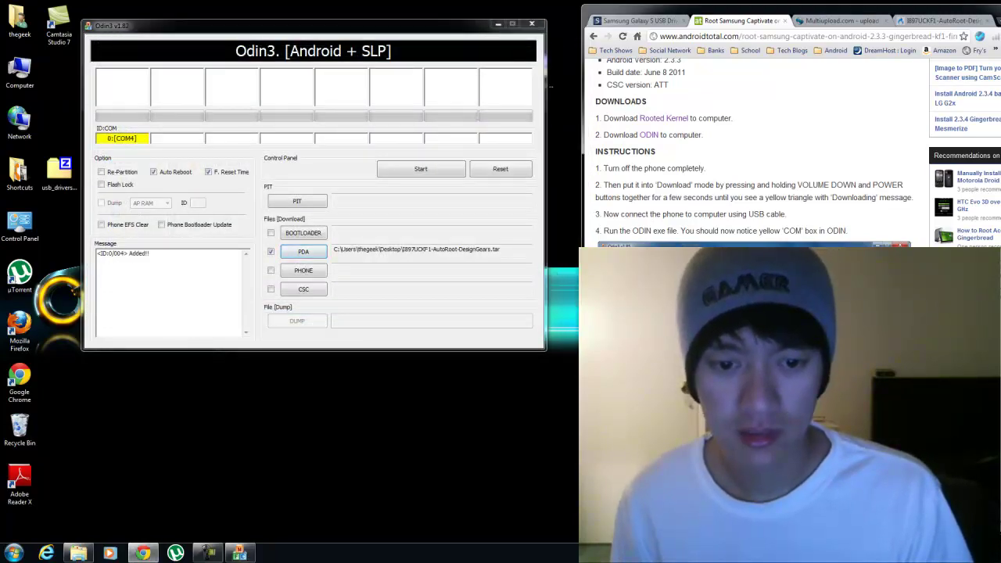
pyautogui.scroll(-3, 751, 156)
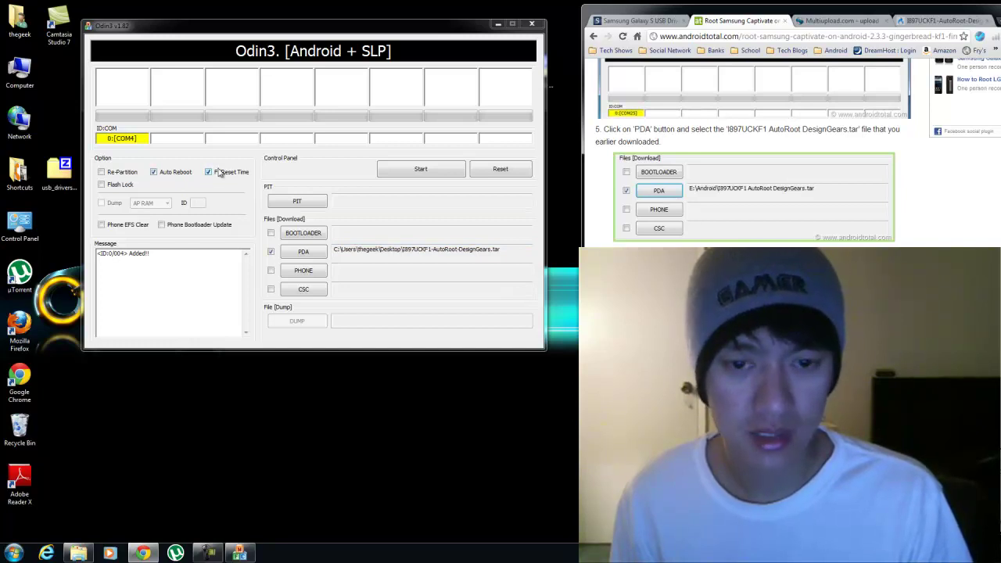
# - Start flashing the AutoRoot tar to the phone from Odin3
pyautogui.click(421, 171)
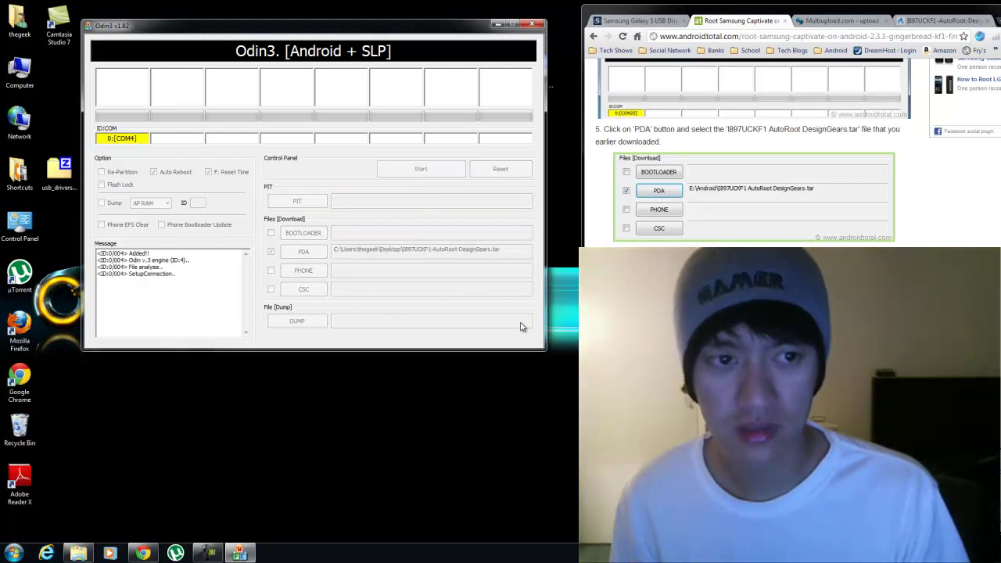